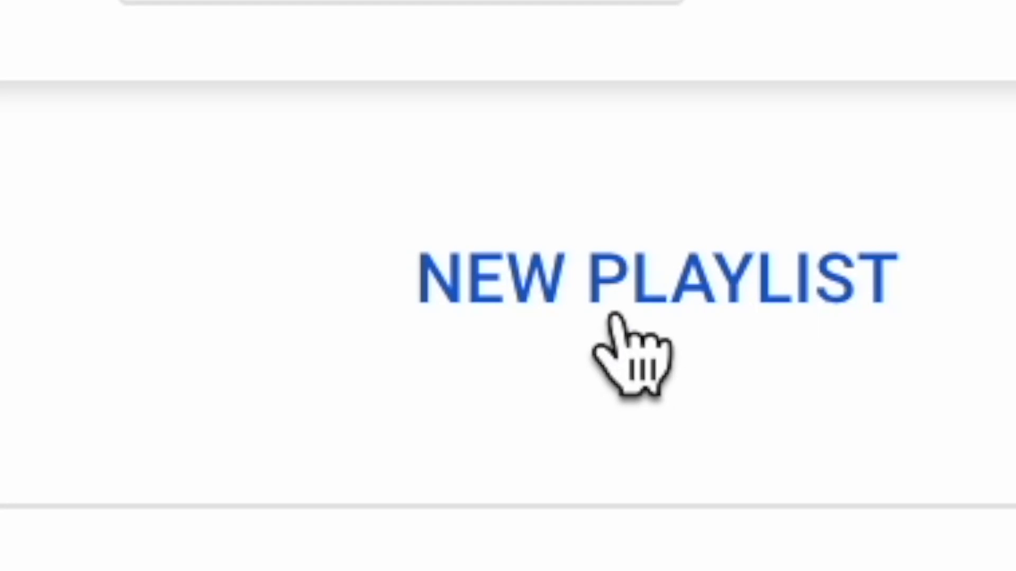
# Step: Start a new playlist and drag the CRINGE video above the Shorts video
pyautogui.click(612, 317)
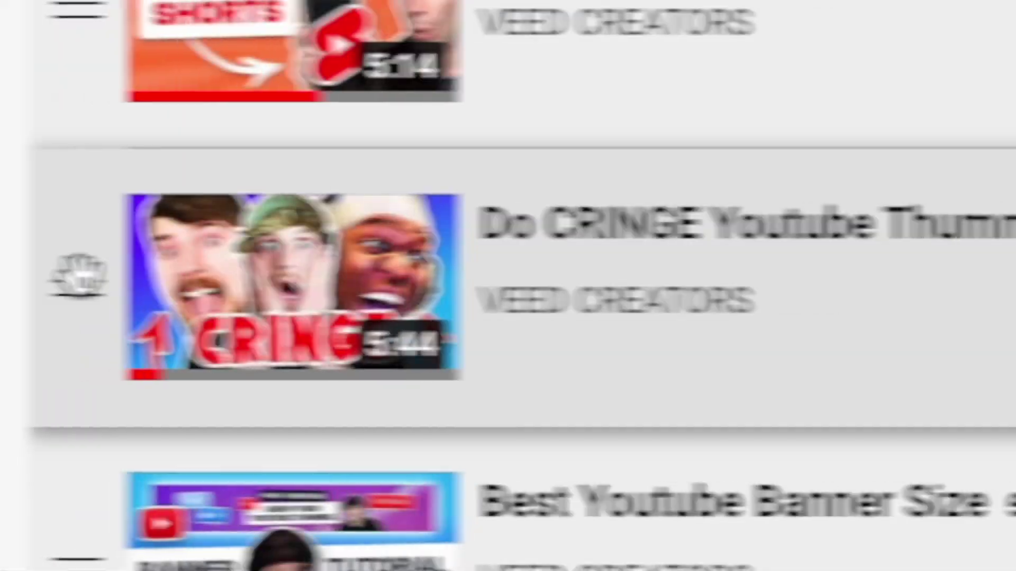
pyautogui.moveTo(332, 332); pyautogui.dragTo(333, 211)
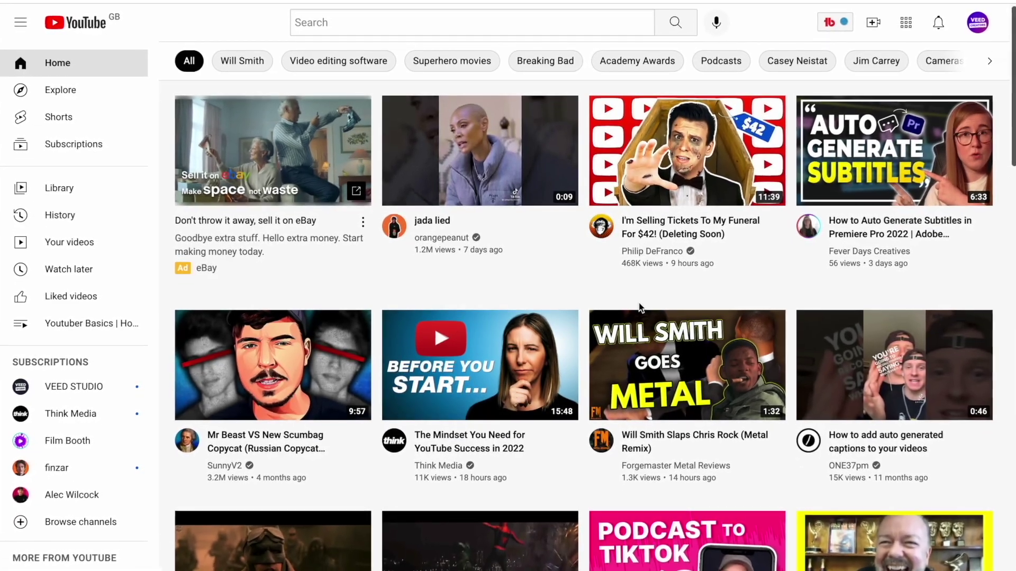
# Step: Go from the account menu to YouTube Studio's Channel playlists page and start a new playlist
pyautogui.click(979, 24)
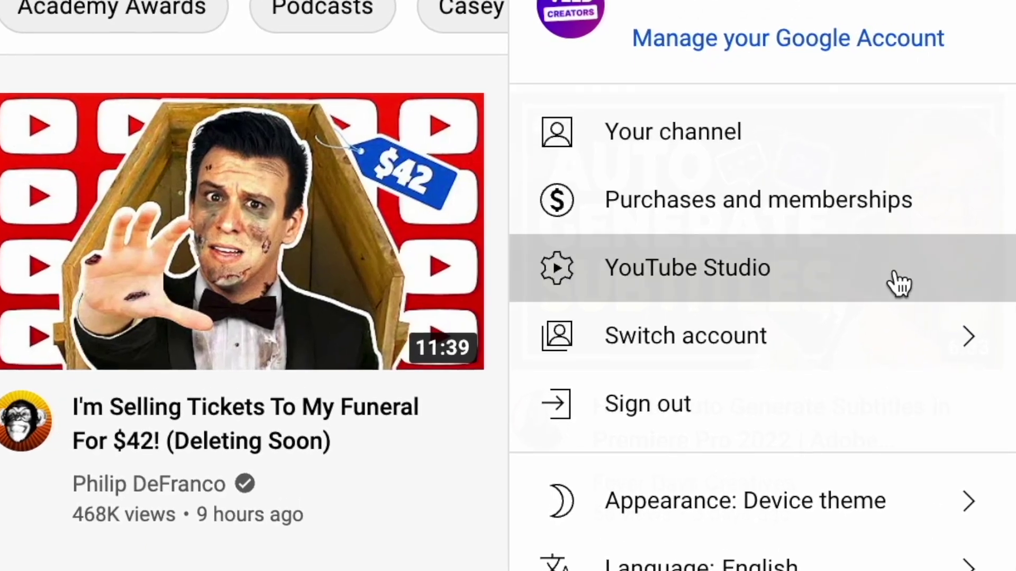
pyautogui.click(896, 284)
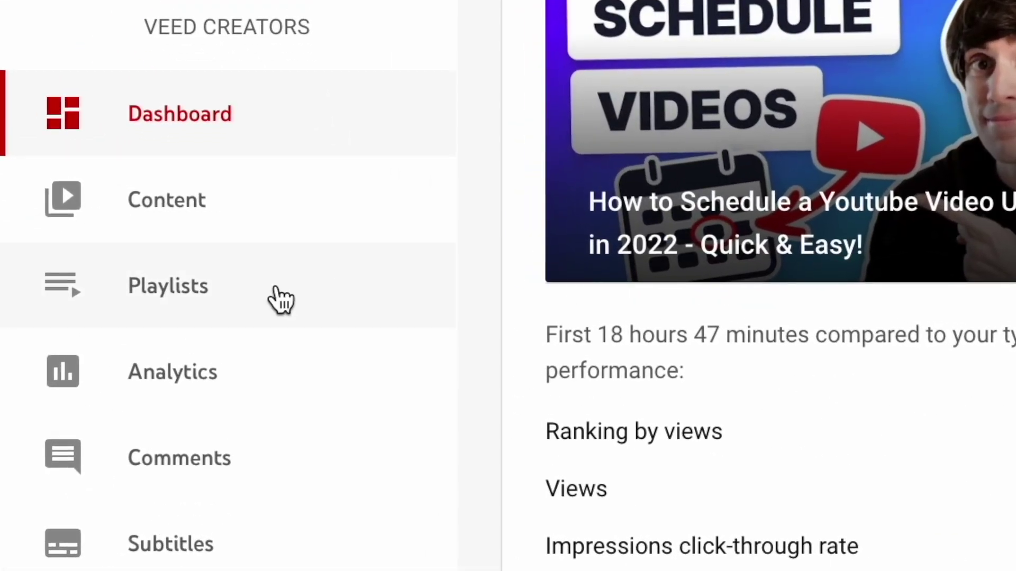
pyautogui.click(296, 298)
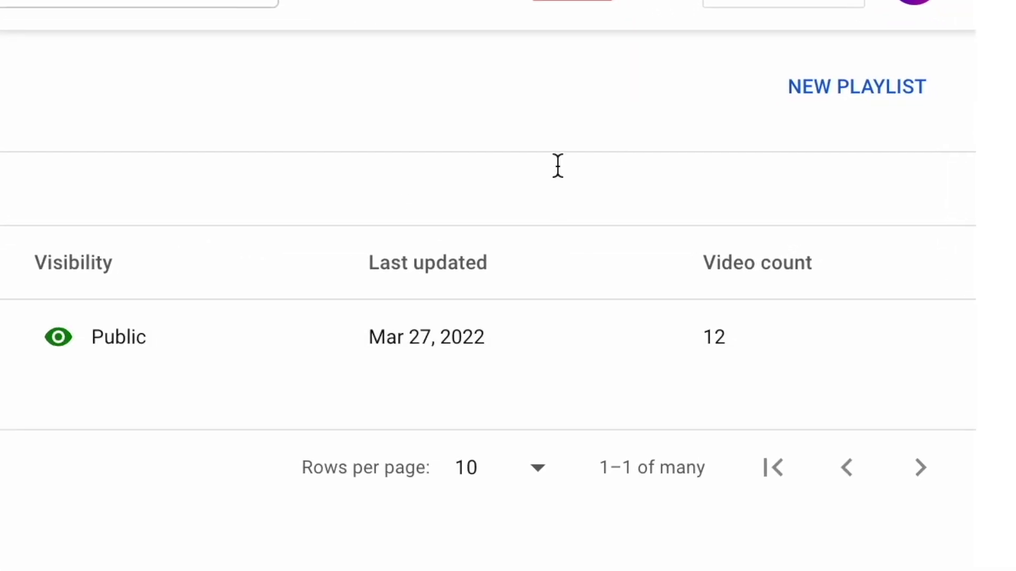
pyautogui.click(847, 98)
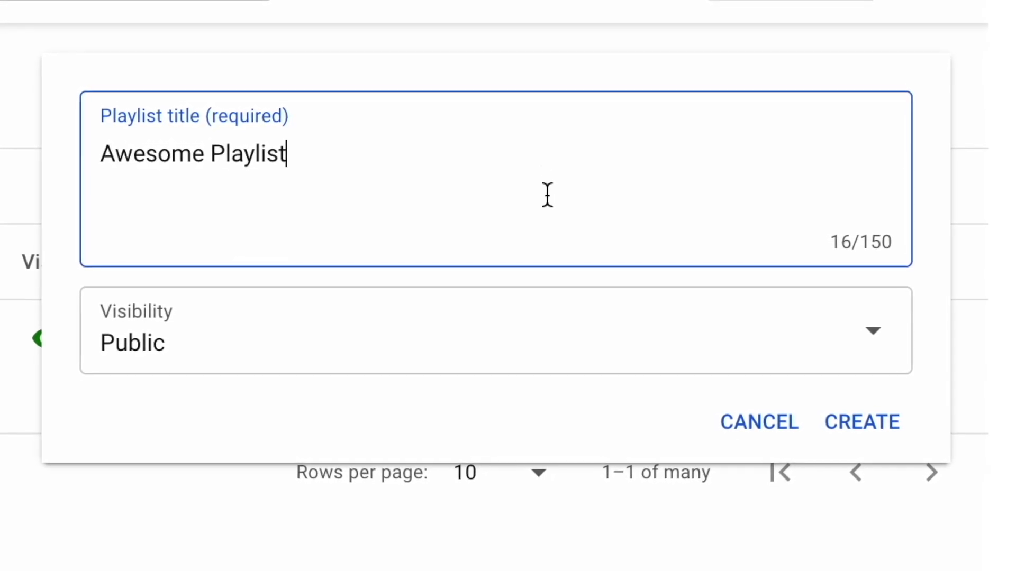
# Step: Create 'Awesome Playlist' with Public visibility and go to its page
pyautogui.click(550, 334)
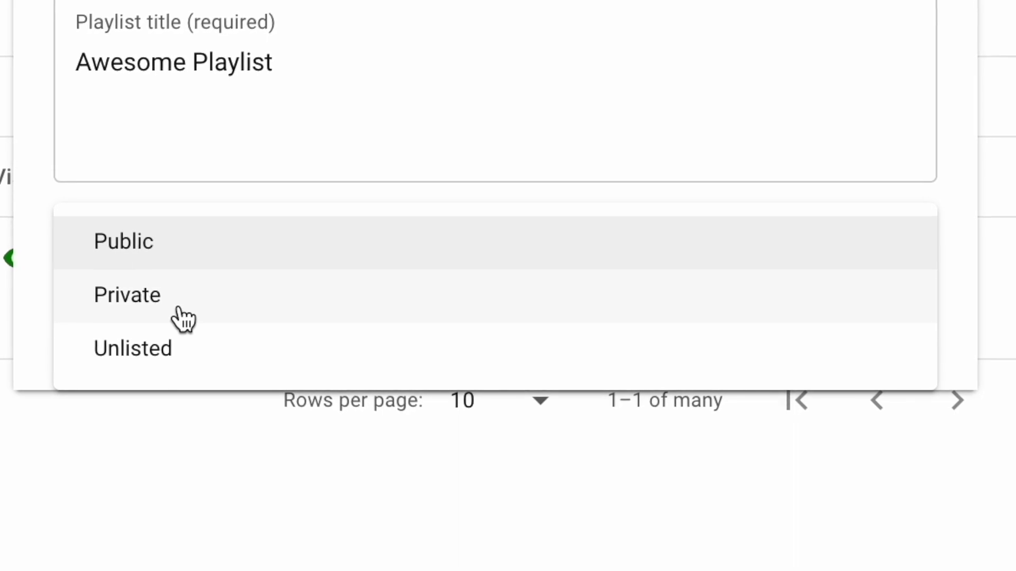
pyautogui.click(180, 258)
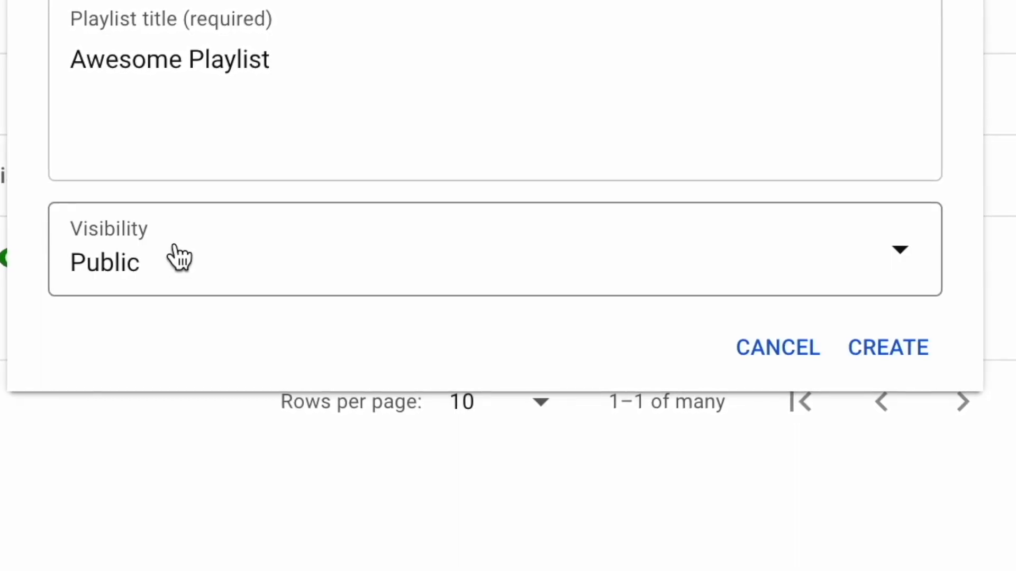
pyautogui.click(903, 339)
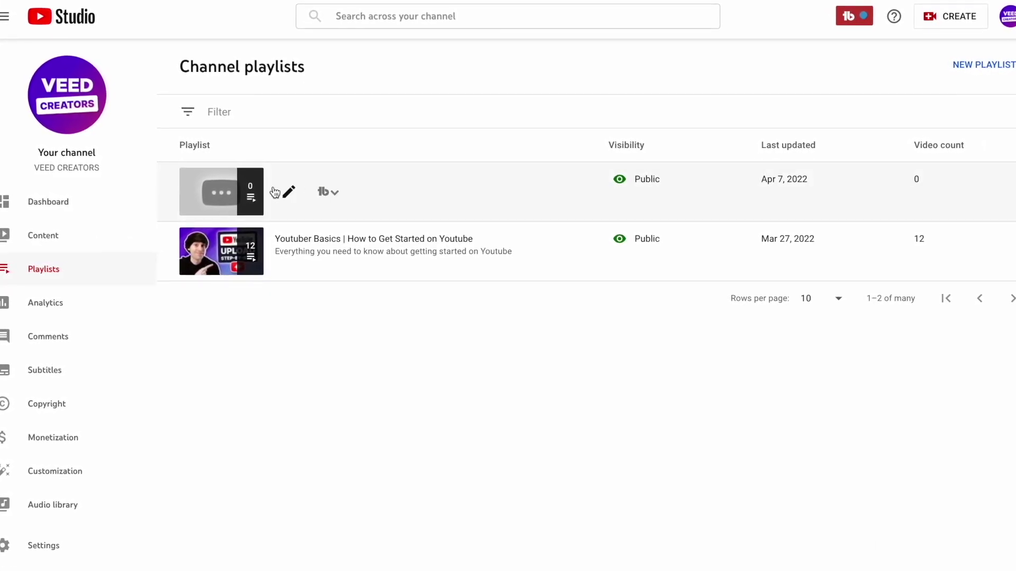
pyautogui.click(198, 199)
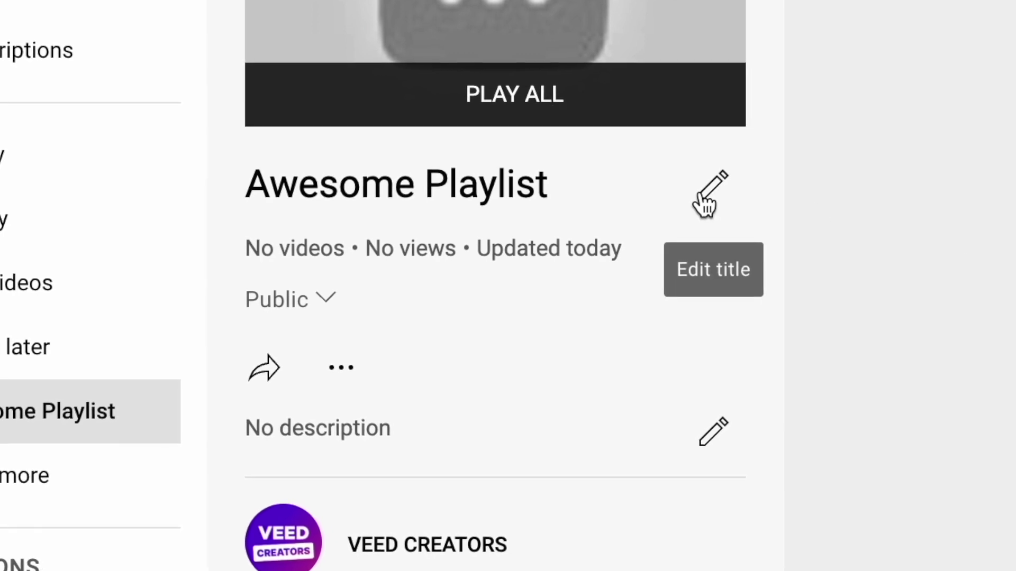
# Step: Confirm Awesome Playlist stays Public, then view and close its Share options
pyautogui.click(321, 312)
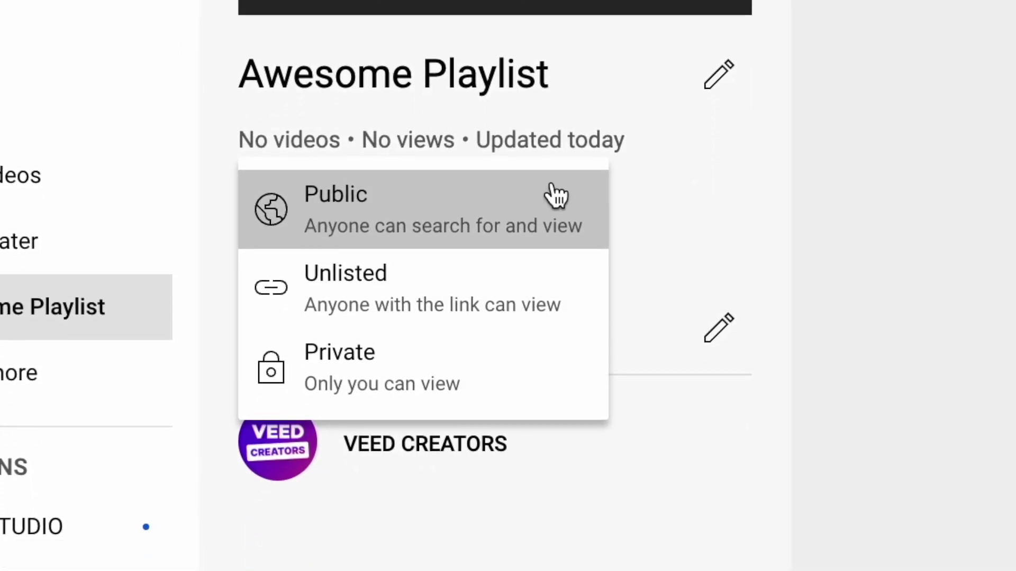
pyautogui.click(476, 239)
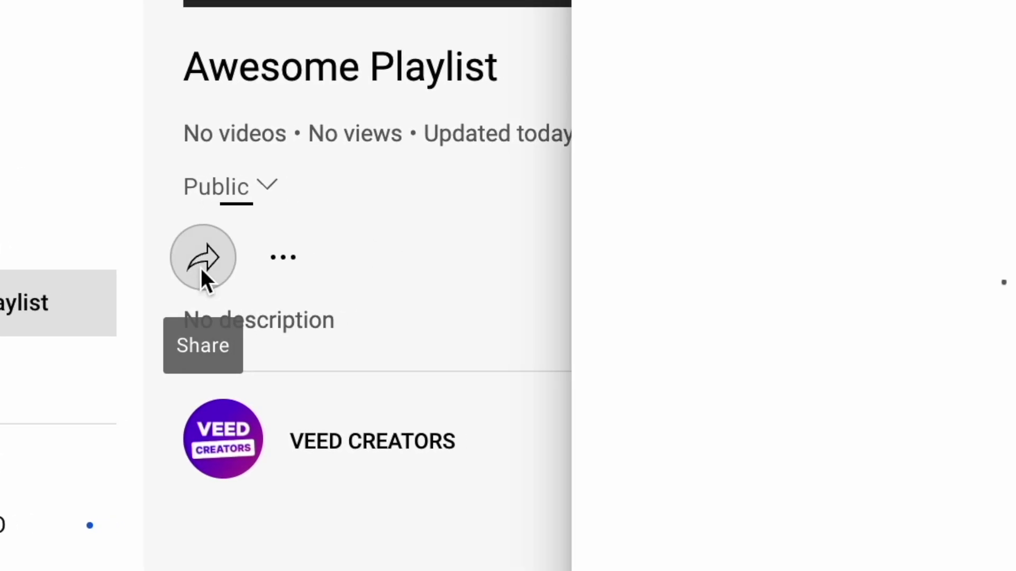
pyautogui.click(256, 263)
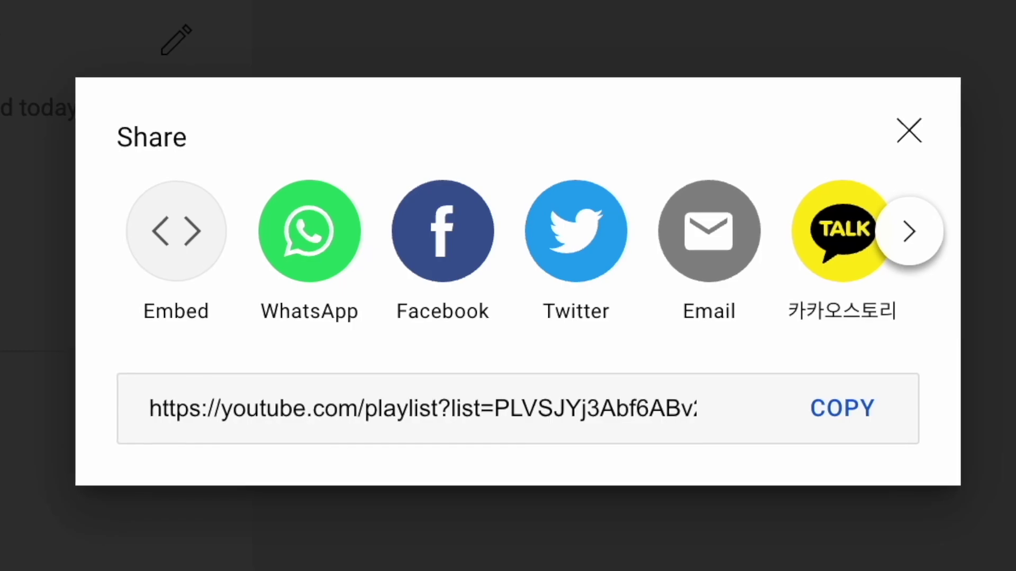
pyautogui.click(480, 104)
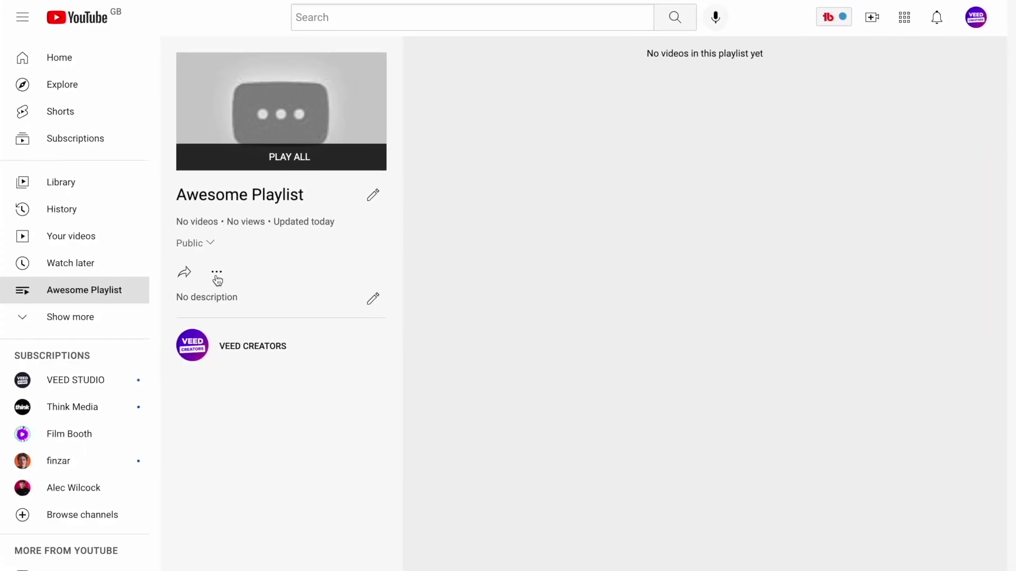
# Step: Open the '...' menu under the Awesome Playlist title
pyautogui.click(216, 274)
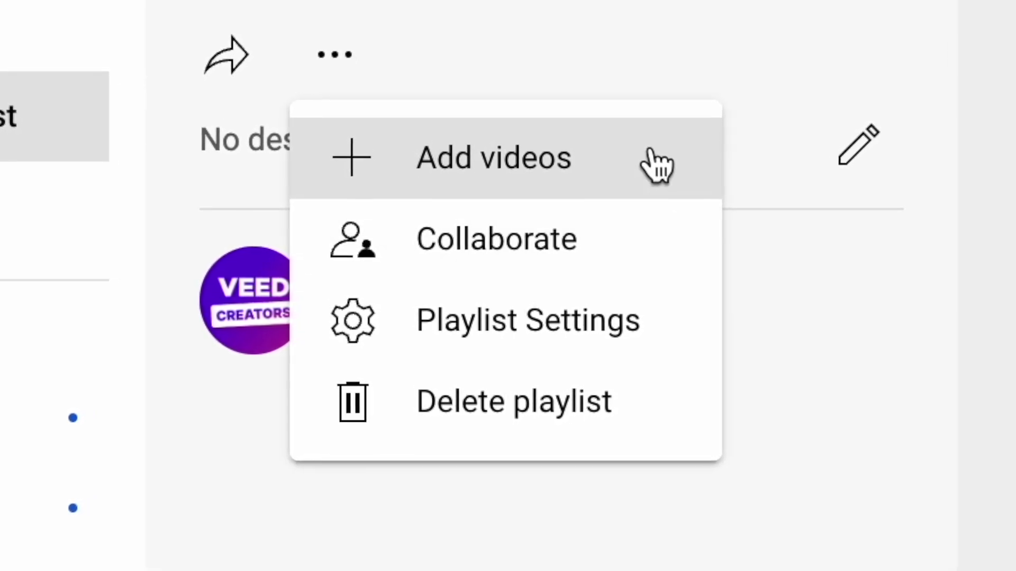
# Step: Search 'cat' and add the first three results to Awesome Playlist
pyautogui.click(657, 165)
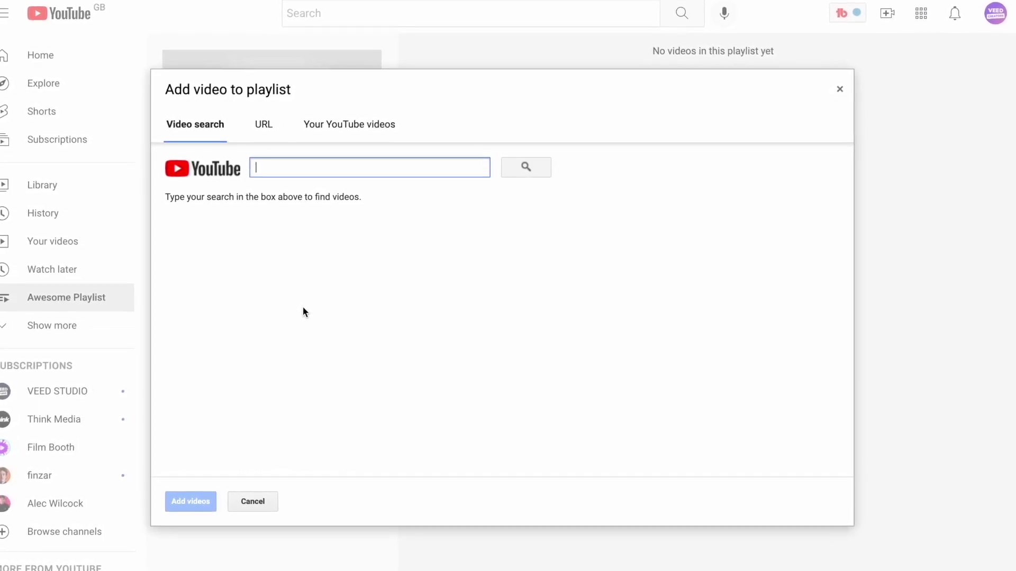
pyautogui.write('cat')
pyautogui.press('Return')
pyautogui.click(309, 228)
pyautogui.click(296, 299)
pyautogui.click(320, 348)
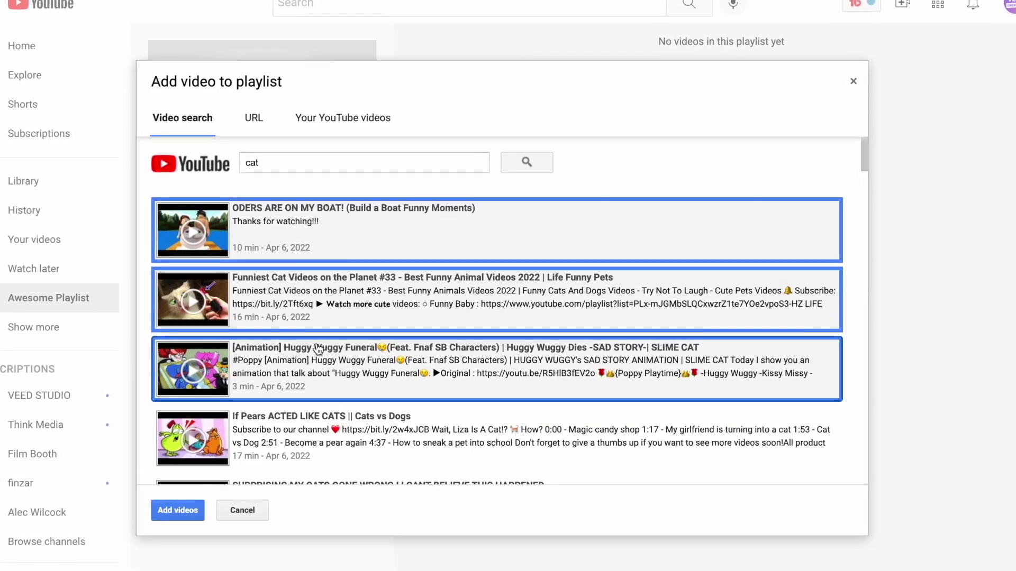
pyautogui.click(184, 516)
pyautogui.click(252, 118)
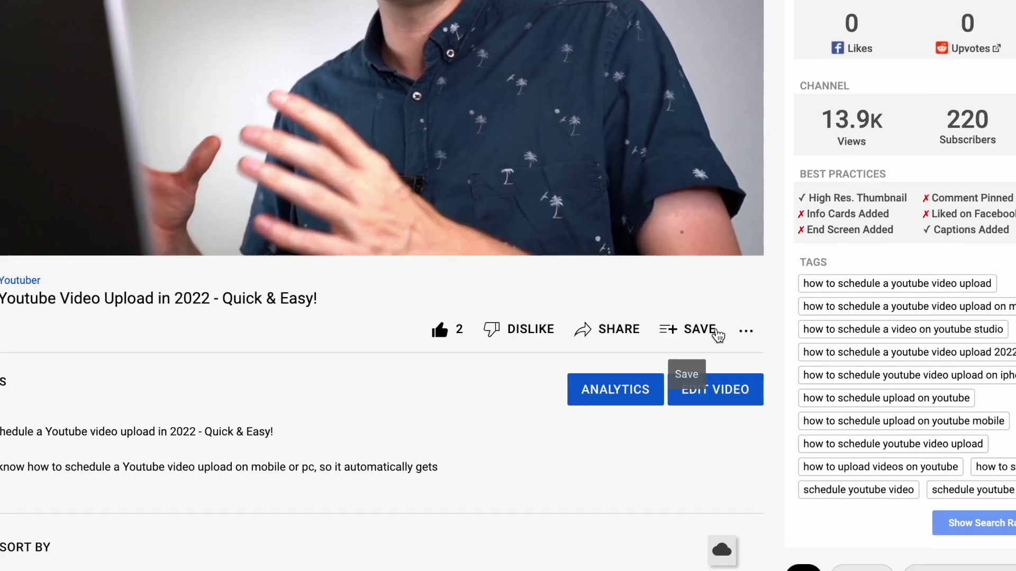
# Step: Save 'Schedule a Youtube Video Upload in 2022' to Awesome Playlist
pyautogui.click(719, 335)
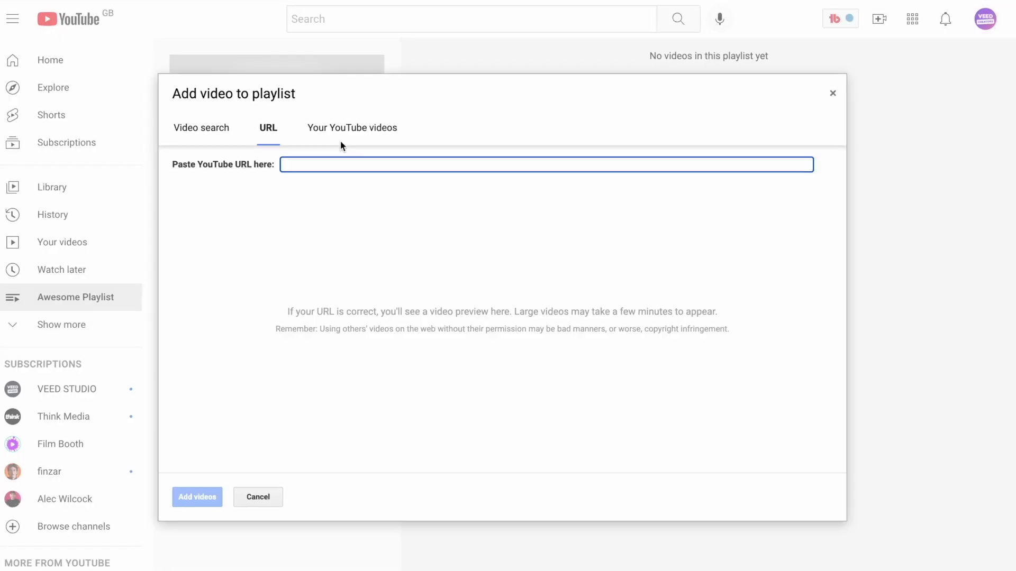
pyautogui.click(347, 127)
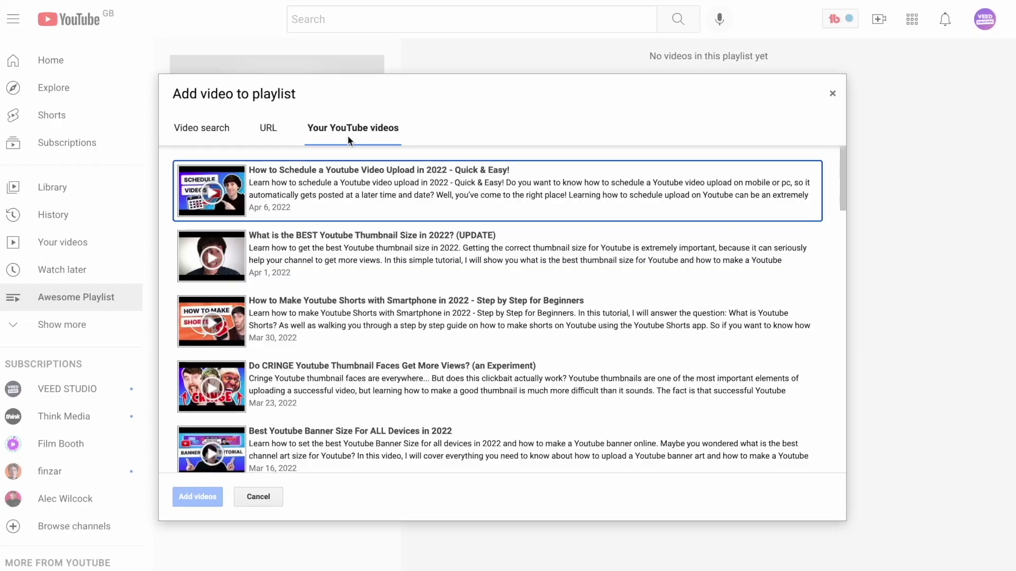
# Step: Select the scheduling, Shorts, CRINGE thumbnail faces and banner size videos and add them
pyautogui.click(351, 177)
pyautogui.click(351, 325)
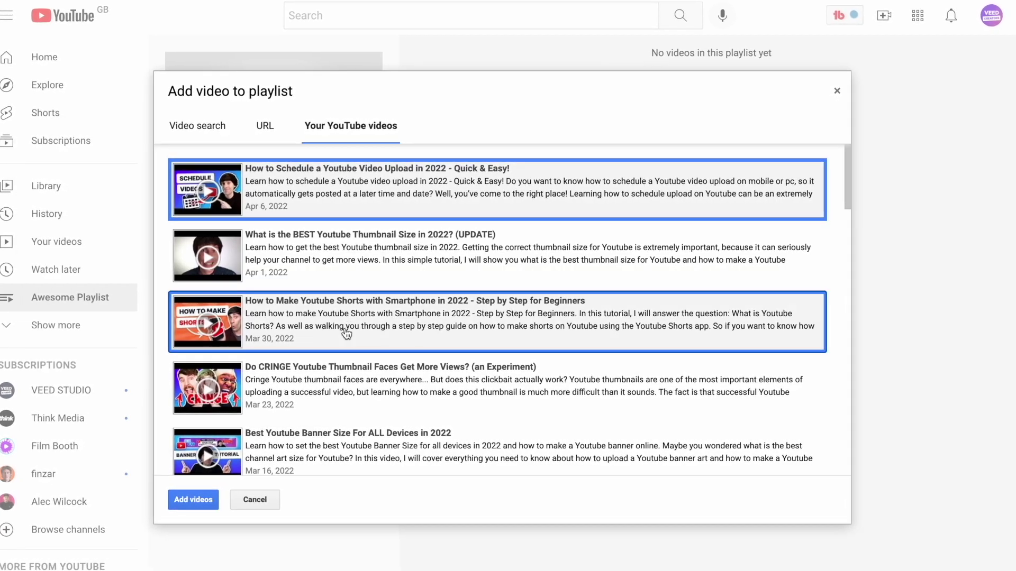
pyautogui.click(363, 365)
pyautogui.click(341, 442)
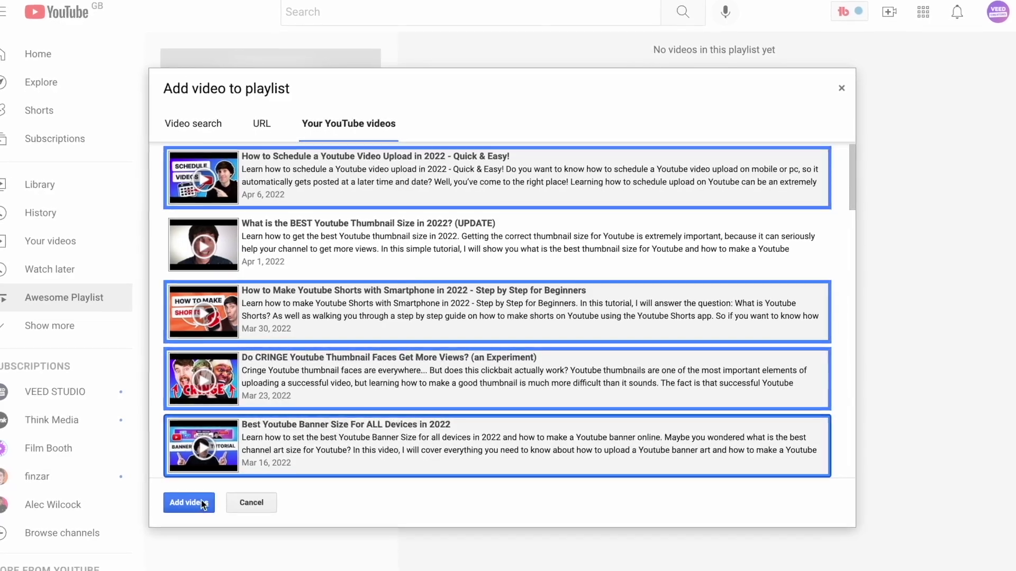
pyautogui.click(191, 501)
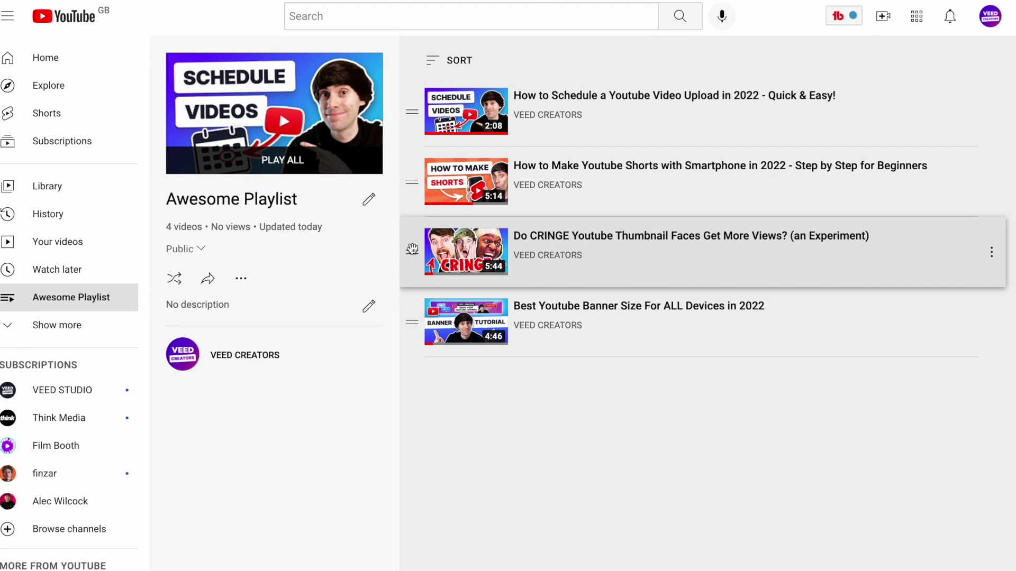
# Step: Drag the CRINGE thumbnail faces video to the top of Awesome Playlist
pyautogui.moveTo(411, 245)
pyautogui.mouseDown()
pyautogui.moveTo(421, 125)
pyautogui.moveTo(408, 236)
pyautogui.mouseUp()
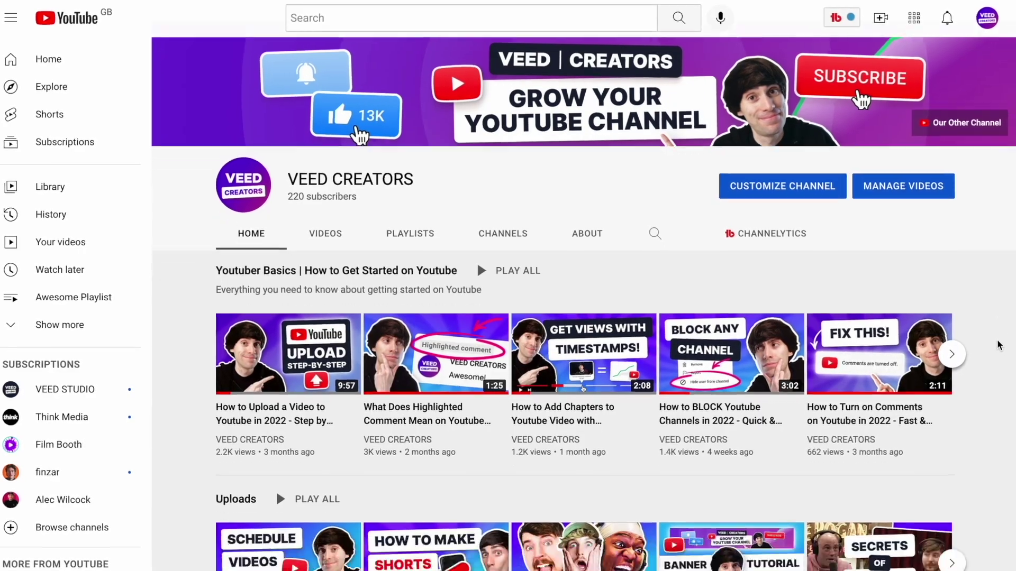
pyautogui.scroll(-2, 998, 345)
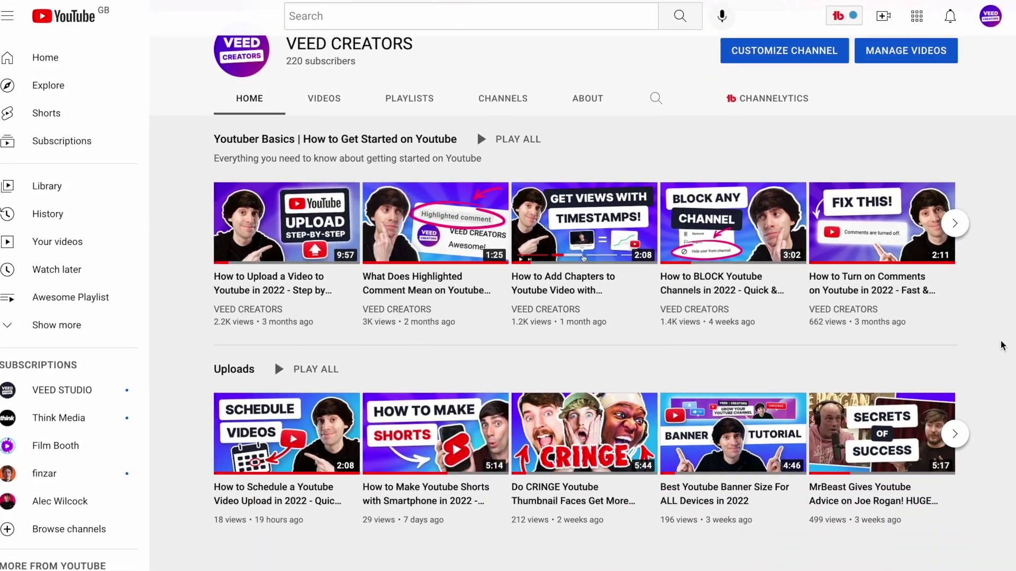
# Step: Check Awesome Playlist under the channel's Playlists tab, then open channel customization's featured sections
pyautogui.scroll(3, 1006, 345)
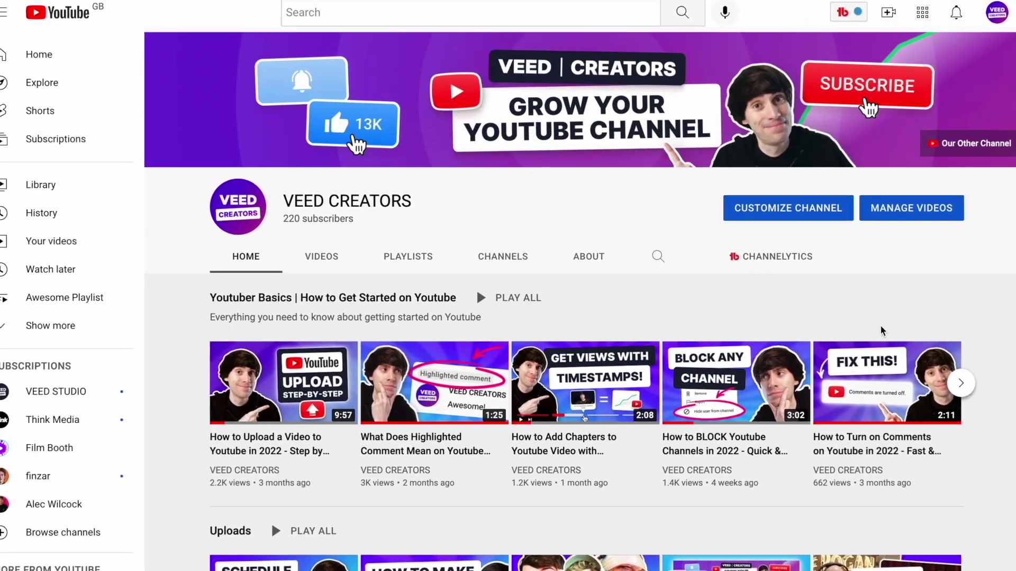
pyautogui.click(418, 258)
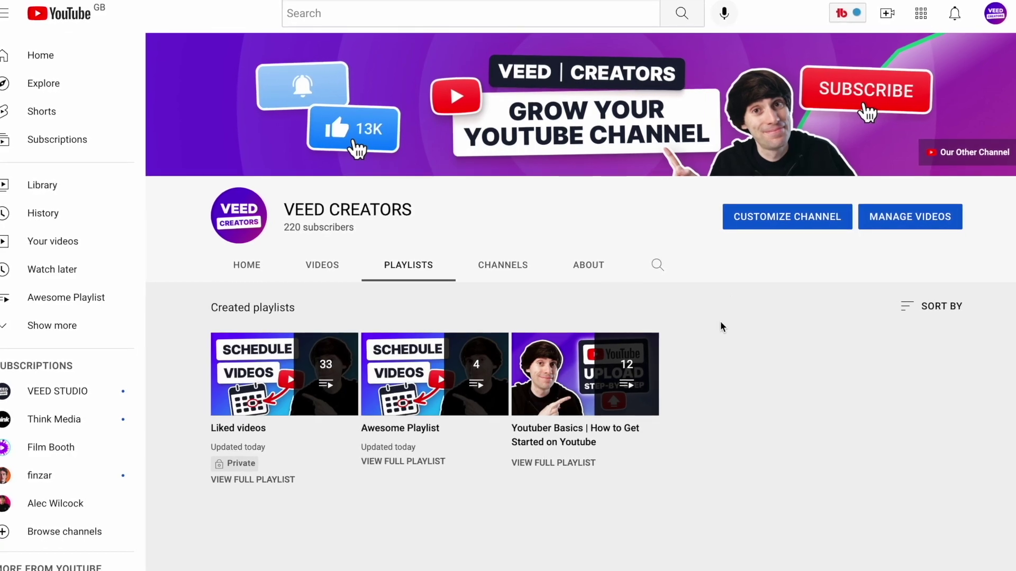
pyautogui.click(785, 223)
pyautogui.scroll(-3, 815, 236)
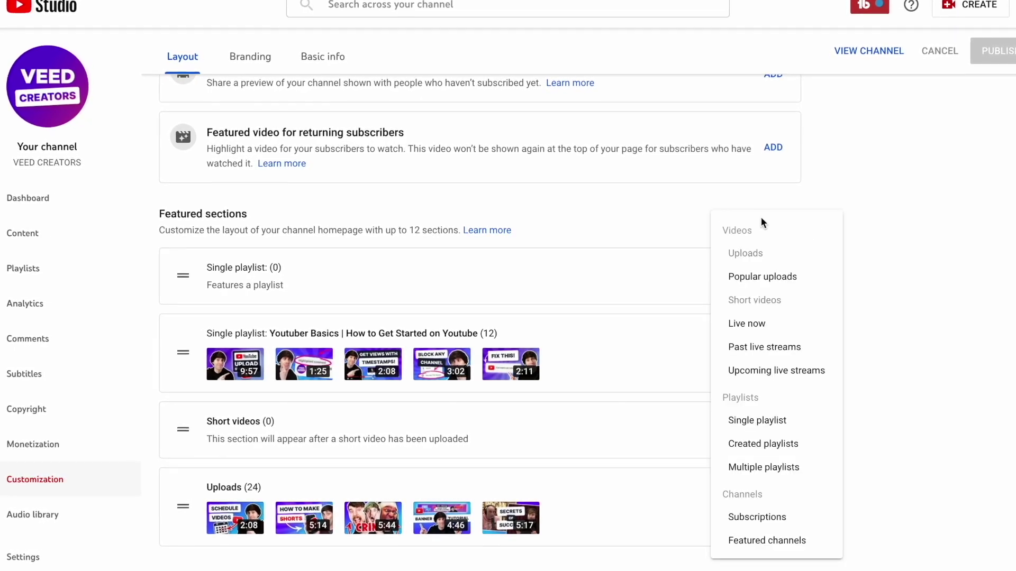
# Step: Add a Single playlist section for Awesome Playlist, move it to second place, and publish
pyautogui.click(799, 421)
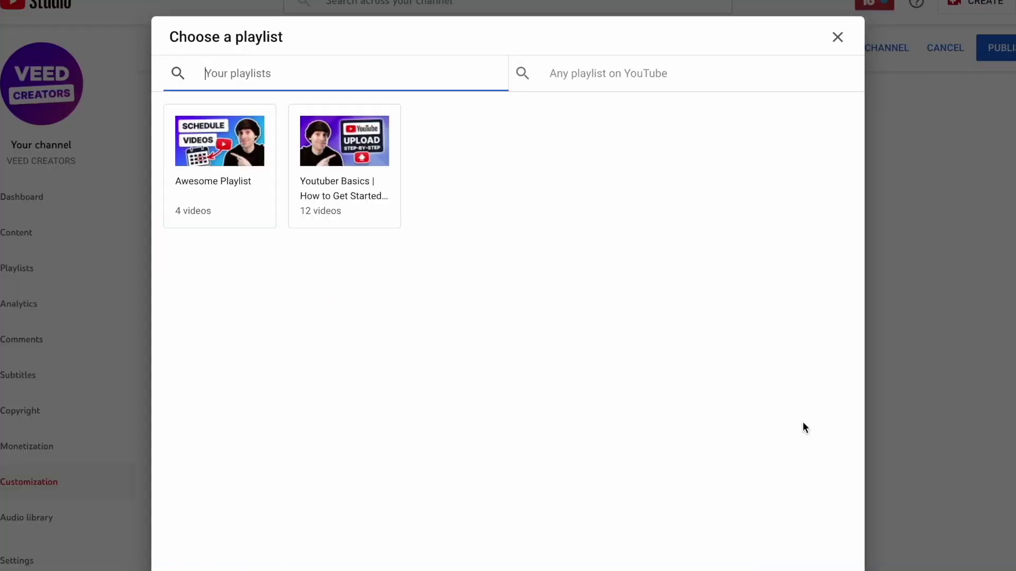
pyautogui.click(229, 157)
pyautogui.scroll(-2, 840, 374)
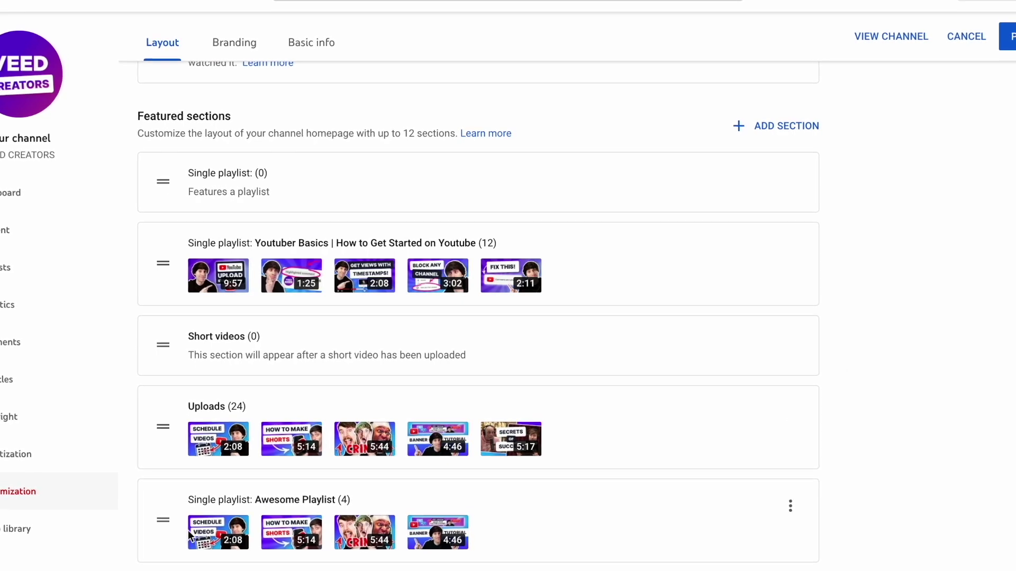
pyautogui.moveTo(152, 526); pyautogui.dragTo(150, 249)
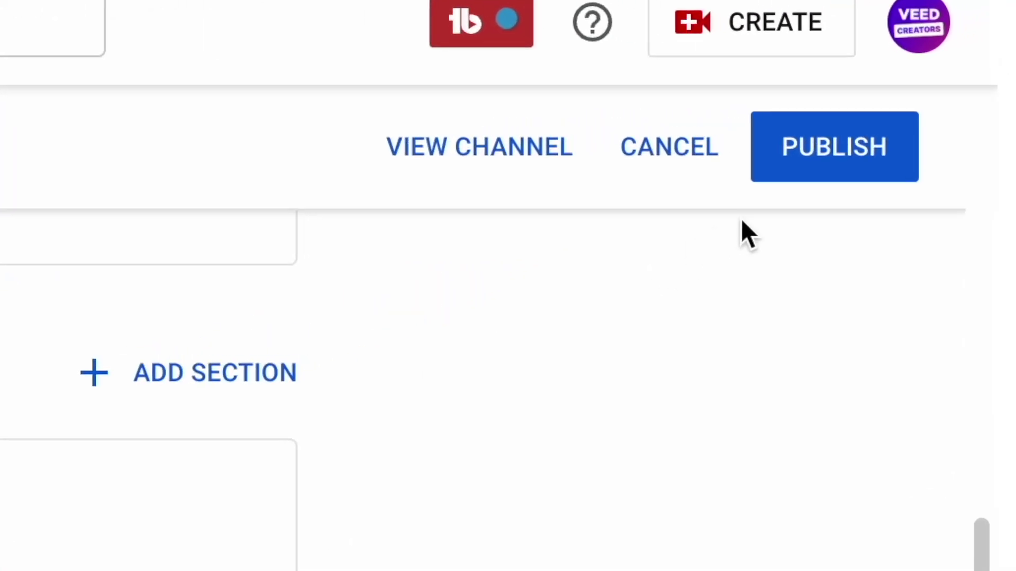
pyautogui.click(820, 164)
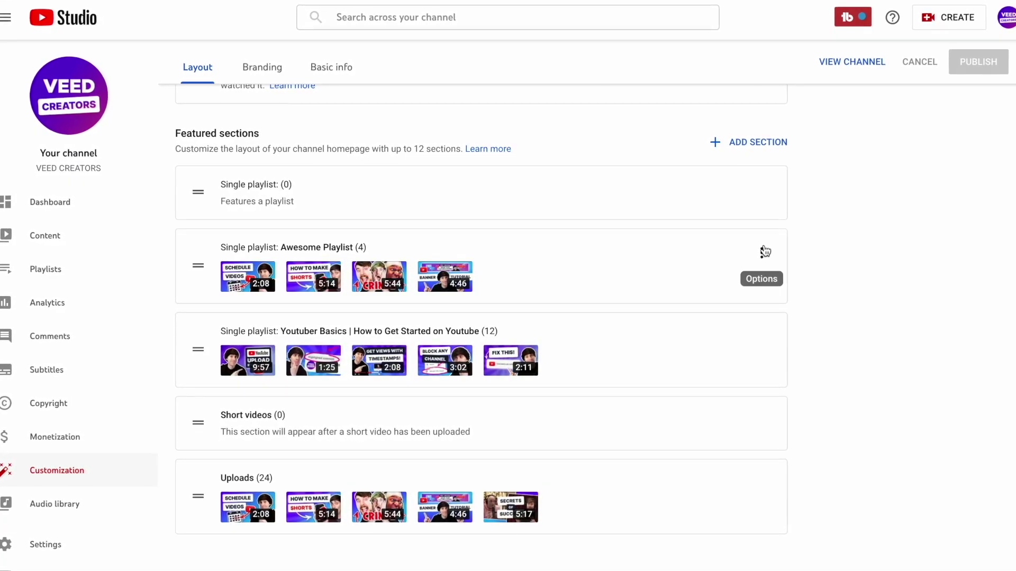
pyautogui.click(760, 253)
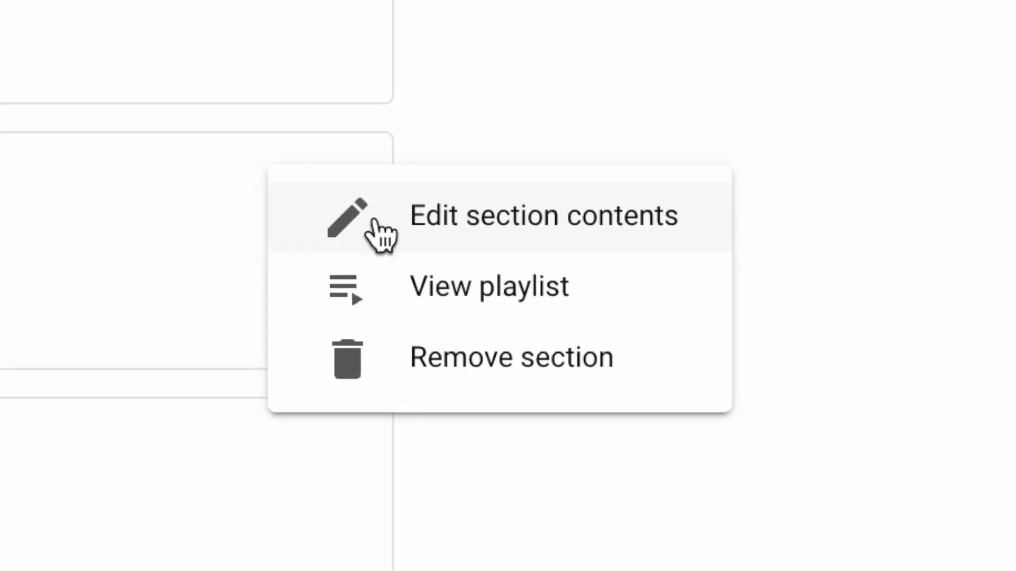